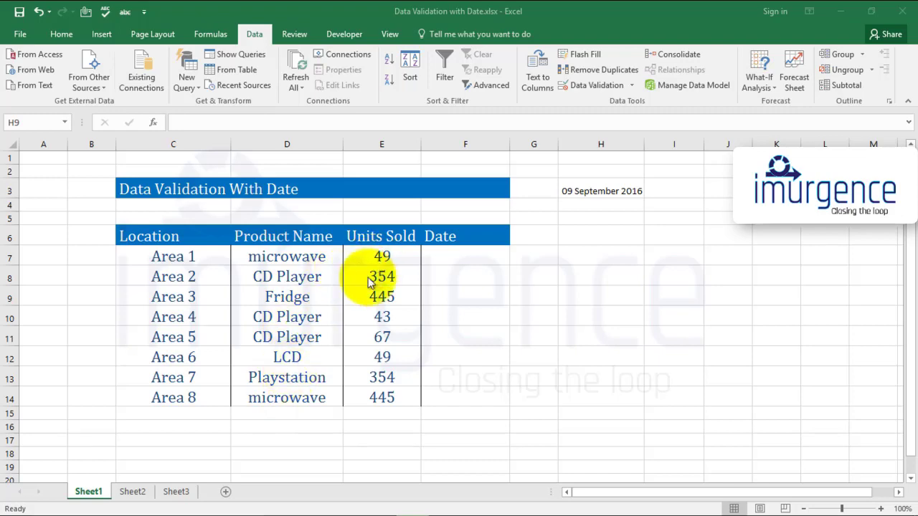
Select the empty Date column cells F7 to F14
{"action": "left_click", "coordinate": [447, 258]}
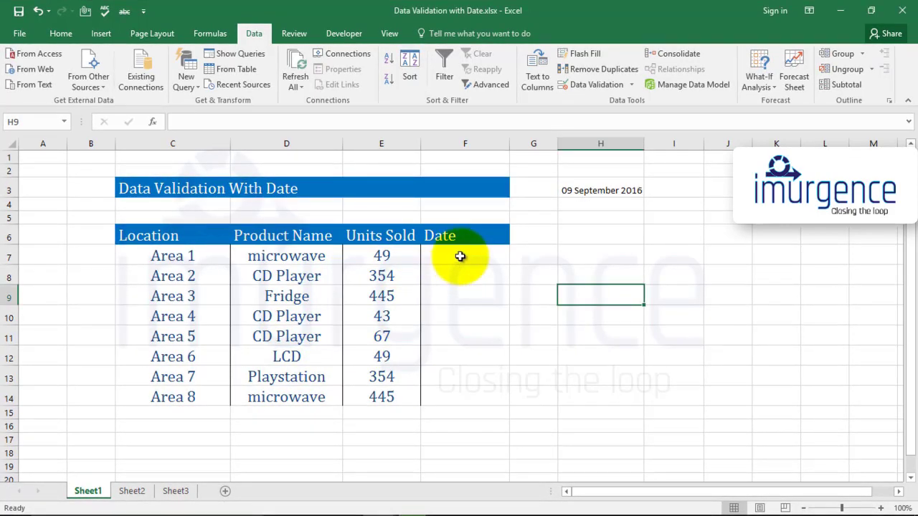
{"action": "left_click", "coordinate": [458, 258]}
{"action": "left_click", "coordinate": [462, 277]}
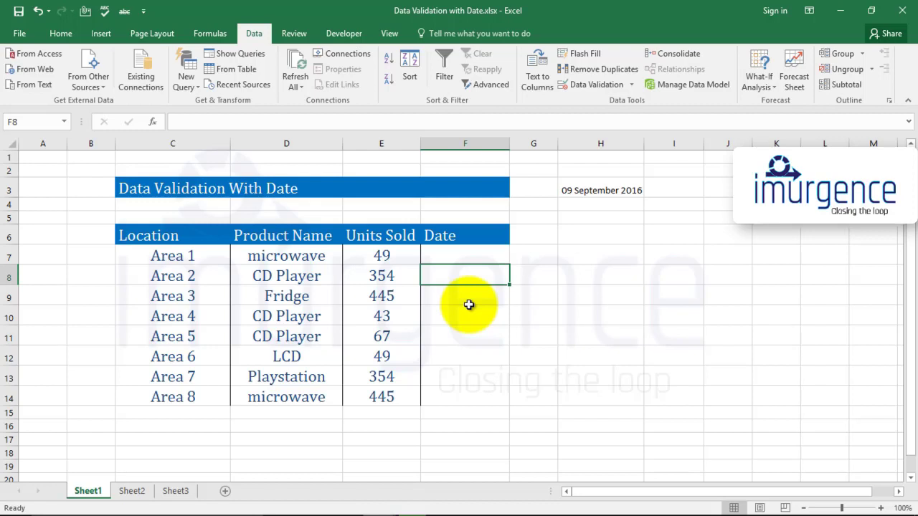
{"action": "key", "text": "Up"}
{"action": "key", "text": "shift+Down"}
{"action": "key", "text": "shift+Down"}
{"action": "key", "text": "shift+Down"}
{"action": "key", "text": "shift+Down"}
{"action": "key", "text": "shift+Down"}
{"action": "key", "text": "shift+Down"}
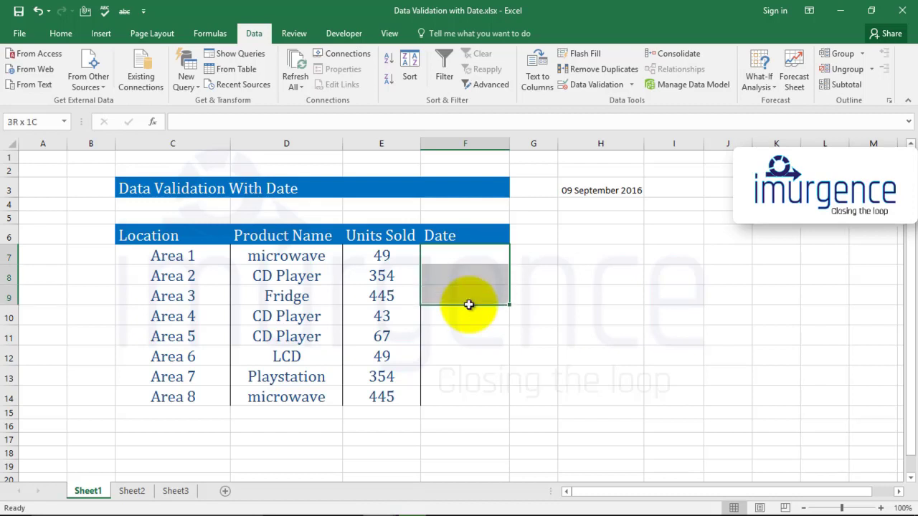
{"action": "key", "text": "shift+Down"}
{"action": "key", "text": "shift+Down"}
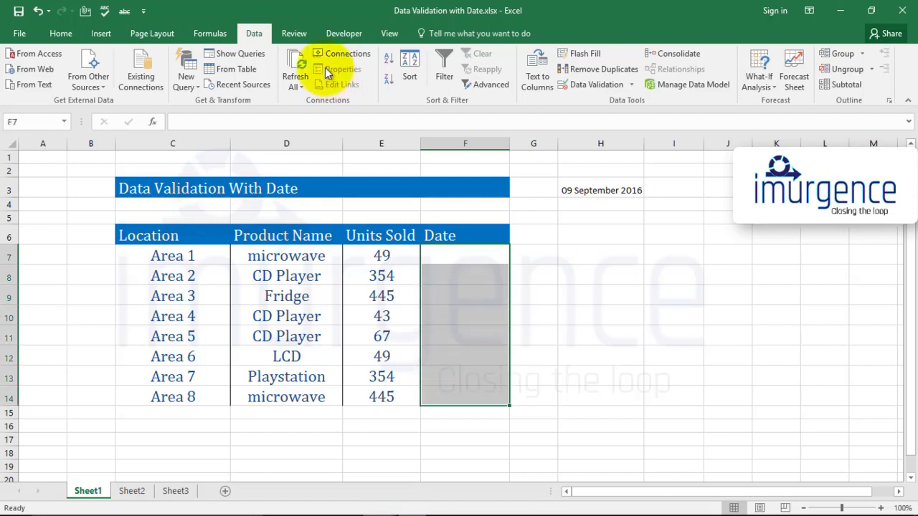
Set the selected cells' data validation to allow only a date equal to the one in cell H3
{"action": "left_click", "coordinate": [578, 85]}
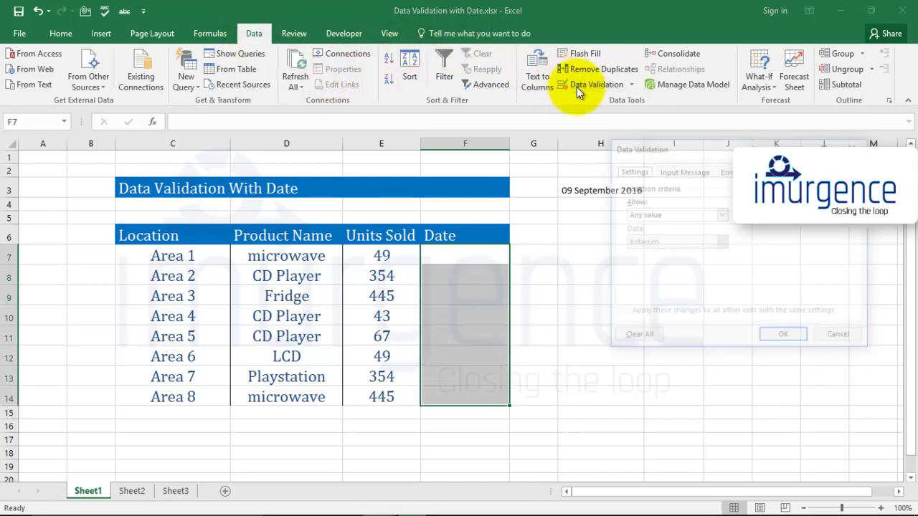
{"action": "left_click", "coordinate": [648, 216]}
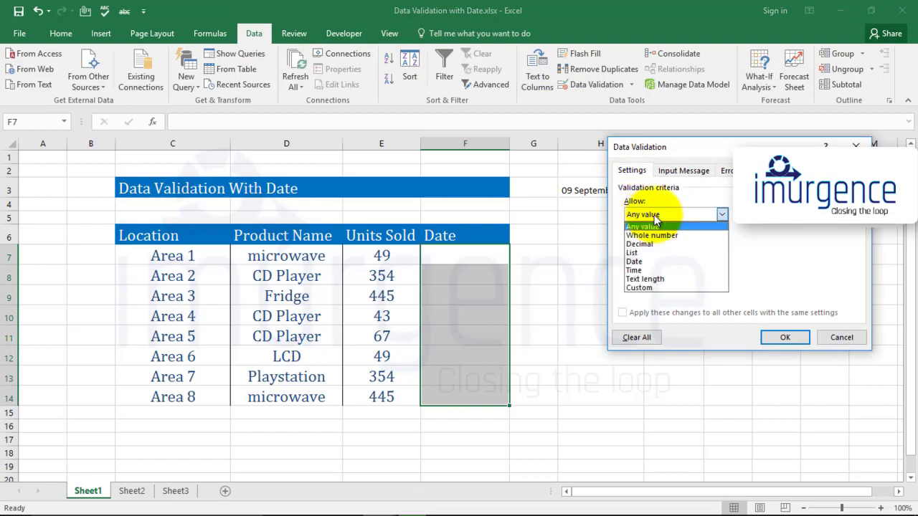
{"action": "left_click", "coordinate": [641, 262]}
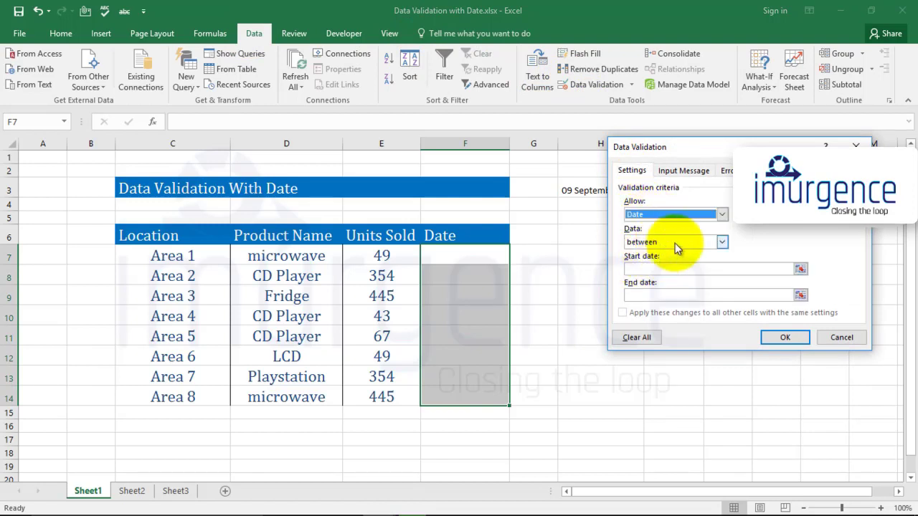
{"action": "left_click", "coordinate": [722, 243]}
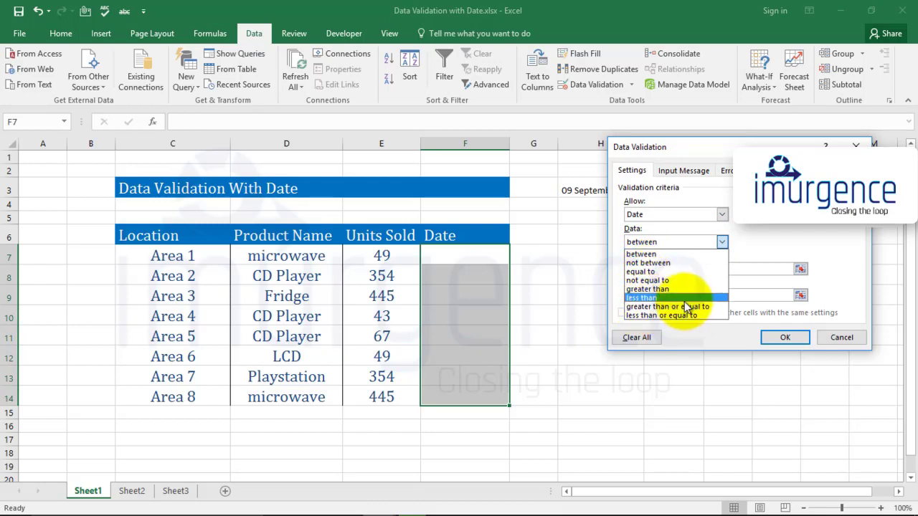
{"action": "left_click", "coordinate": [655, 274]}
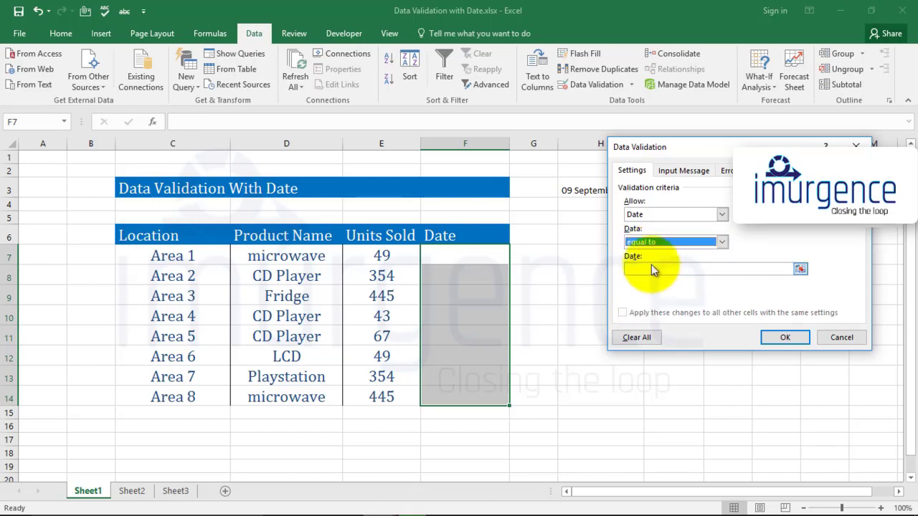
{"action": "left_click_drag", "start_coordinate": [706, 149], "coordinate": [723, 218]}
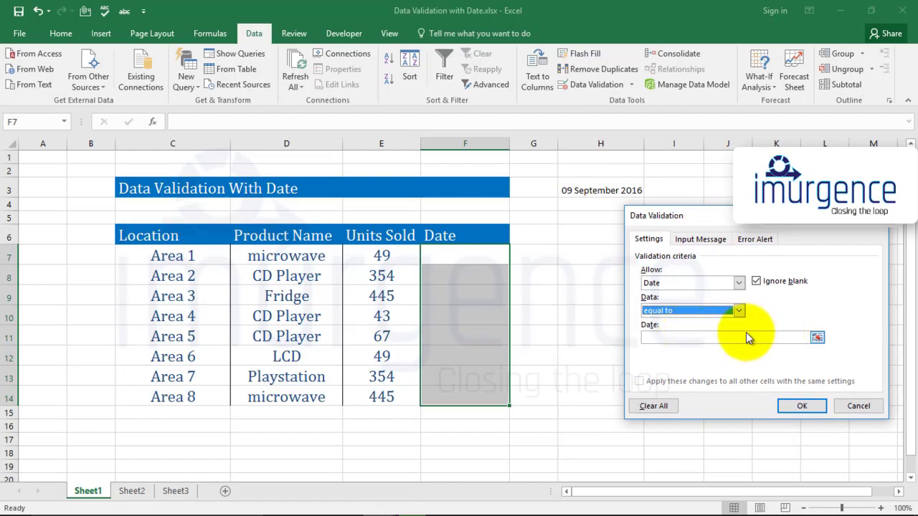
{"action": "left_click", "coordinate": [808, 337]}
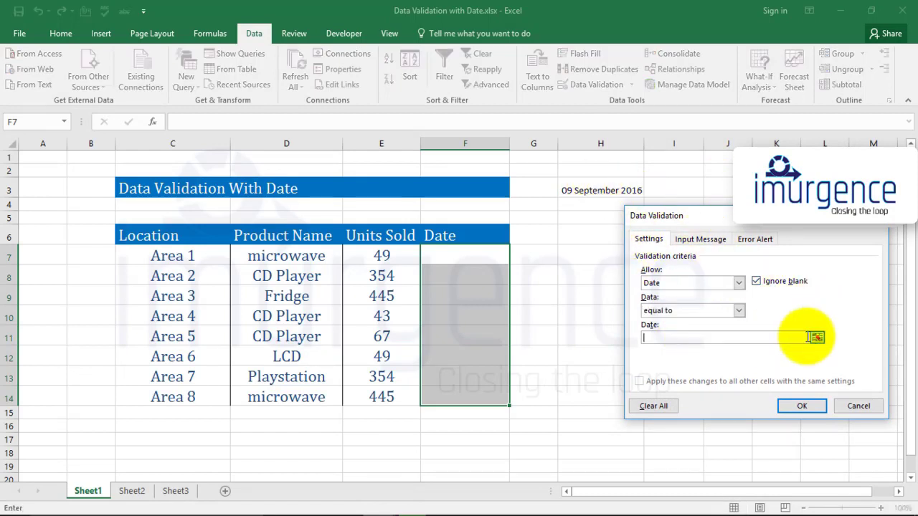
{"action": "left_click", "coordinate": [597, 192]}
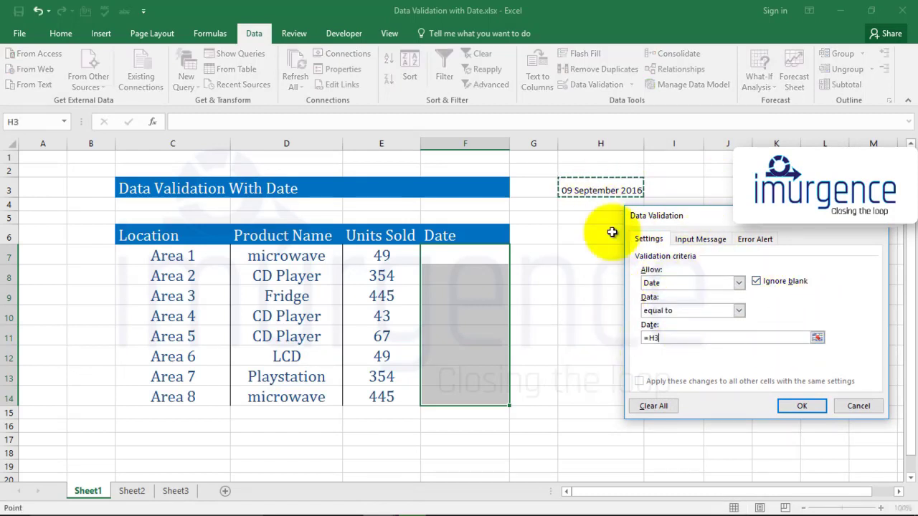
Give the validation an input message titled "Guide" reading "It has to be the date mentioned in cell H3"
{"action": "left_click", "coordinate": [693, 239]}
{"action": "left_click", "coordinate": [674, 299]}
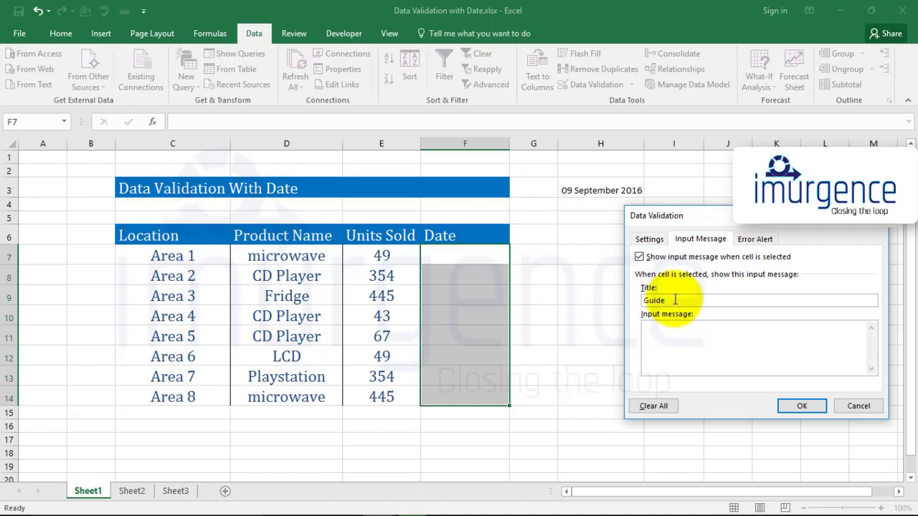
{"action": "left_click", "coordinate": [668, 333]}
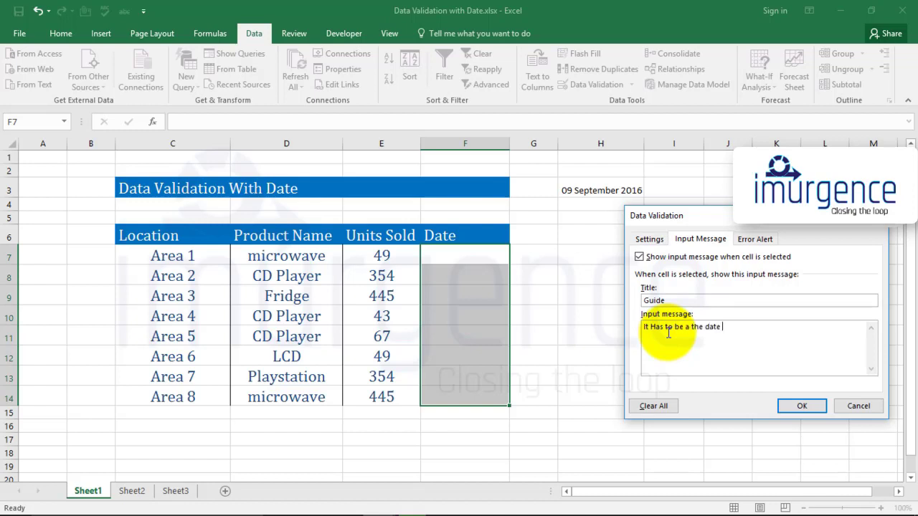
{"action": "type", "text": "mentioned in cell H3"}
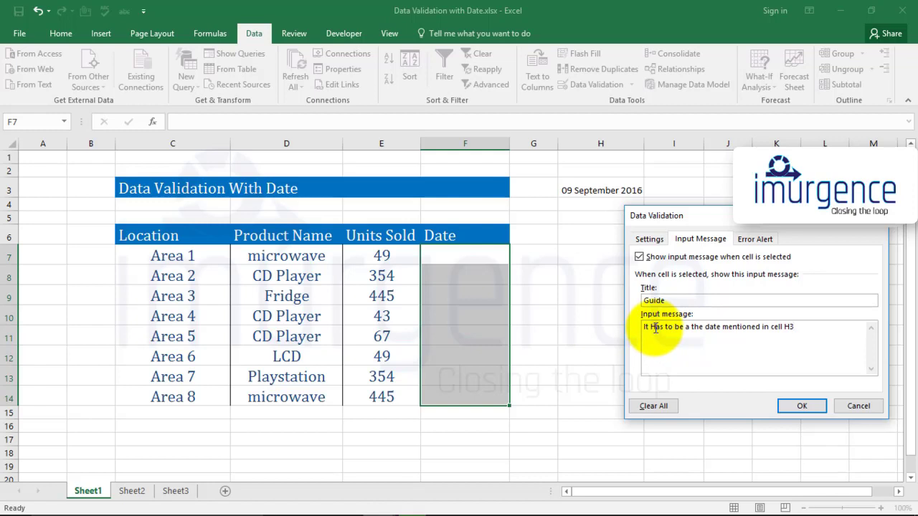
{"action": "left_click", "coordinate": [655, 328]}
{"action": "key", "text": "BackSpace"}
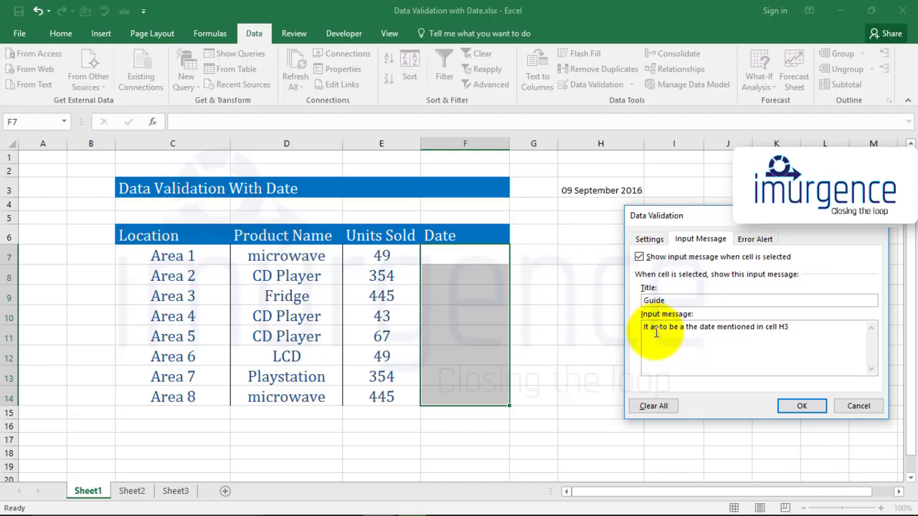
{"action": "type", "text": "h"}
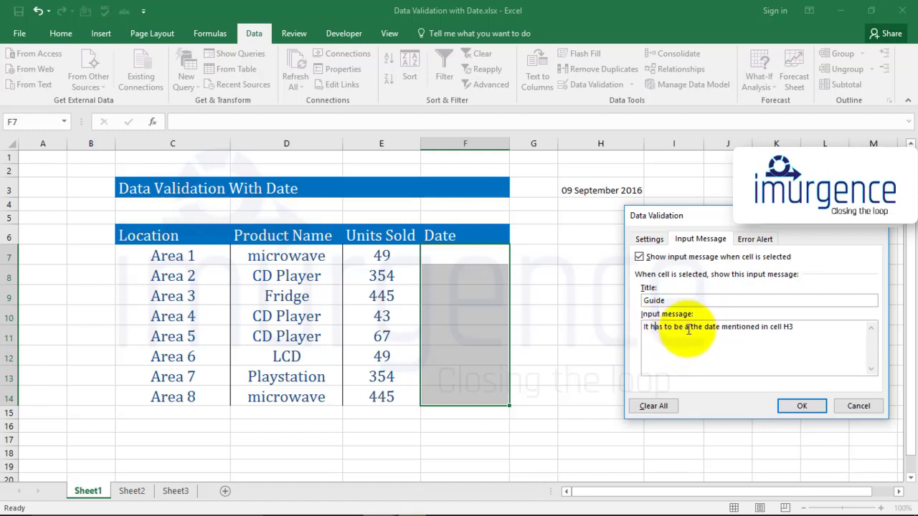
{"action": "left_click", "coordinate": [688, 329]}
{"action": "key", "text": "BackSpace"}
{"action": "key", "text": "BackSpace"}
{"action": "key", "text": "BackSpace"}
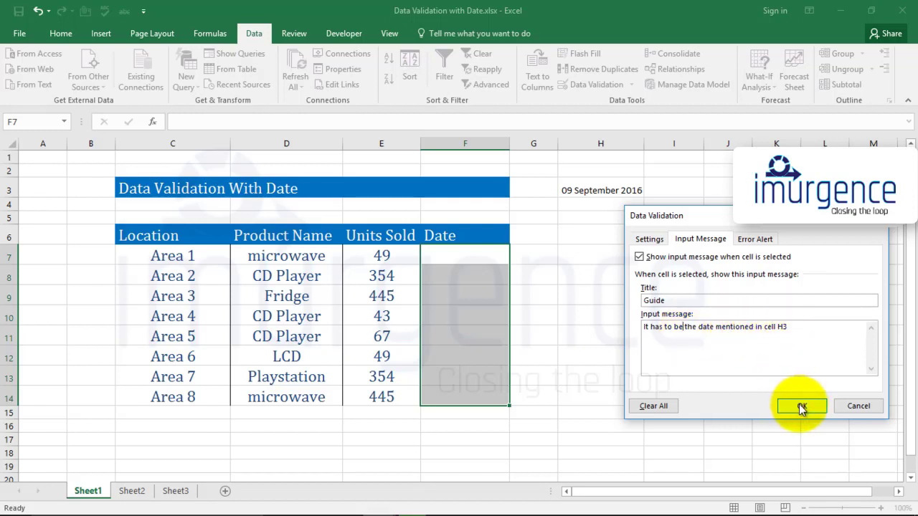
Keep the Stop style for the error alert with no custom text and apply the validation rule
{"action": "left_click", "coordinate": [759, 241]}
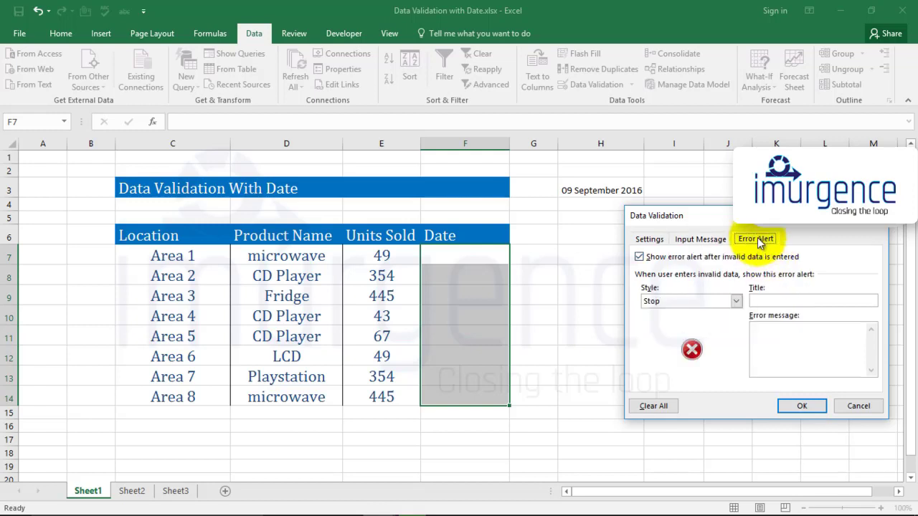
{"action": "left_click", "coordinate": [734, 302]}
{"action": "left_click", "coordinate": [734, 302]}
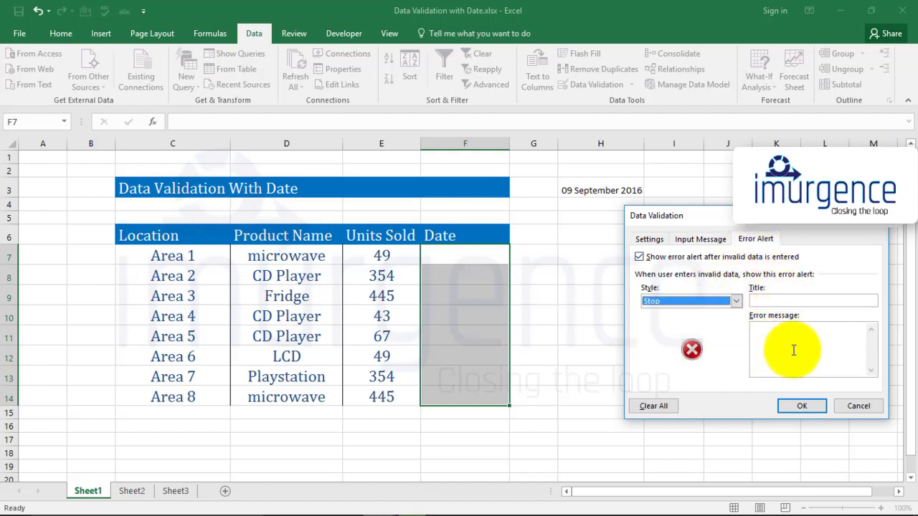
{"action": "left_click", "coordinate": [691, 239]}
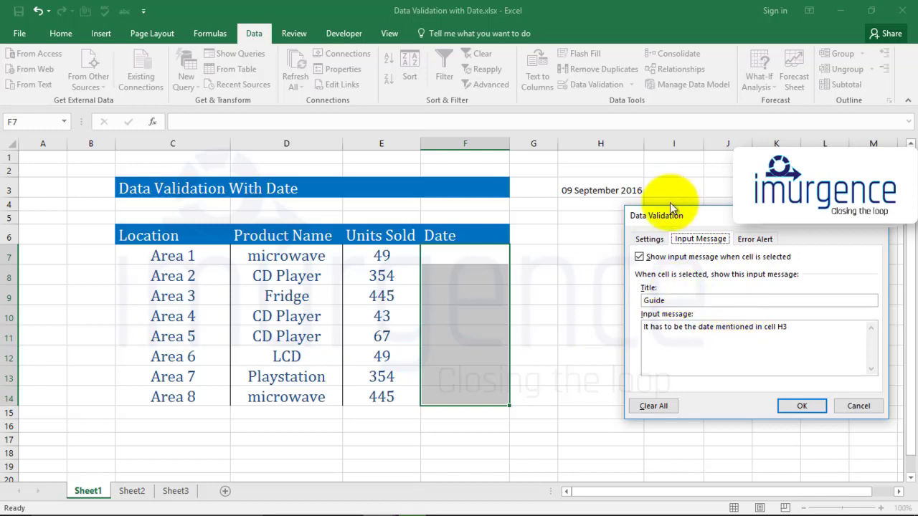
{"action": "left_click", "coordinate": [757, 242]}
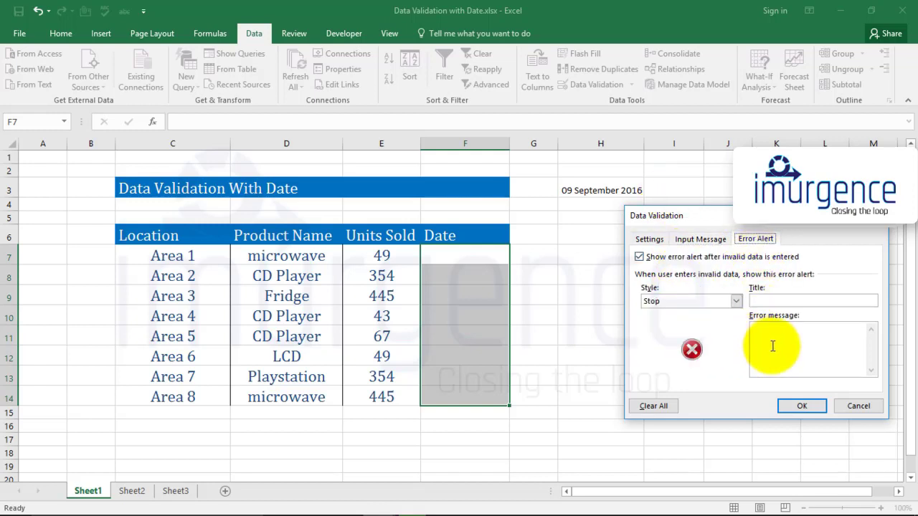
{"action": "left_click", "coordinate": [801, 410]}
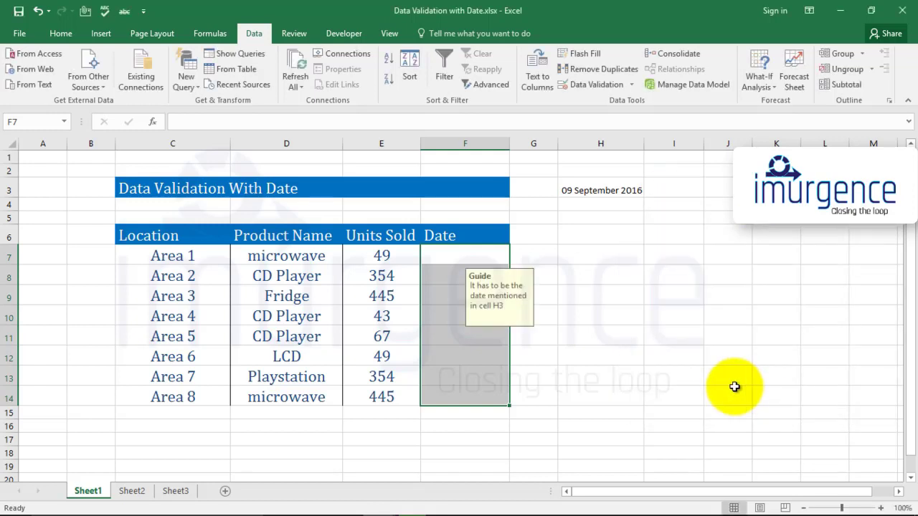
Test the validation rule by trying to enter 9 aug in cell F7
{"action": "left_click", "coordinate": [626, 369]}
{"action": "left_click", "coordinate": [470, 263]}
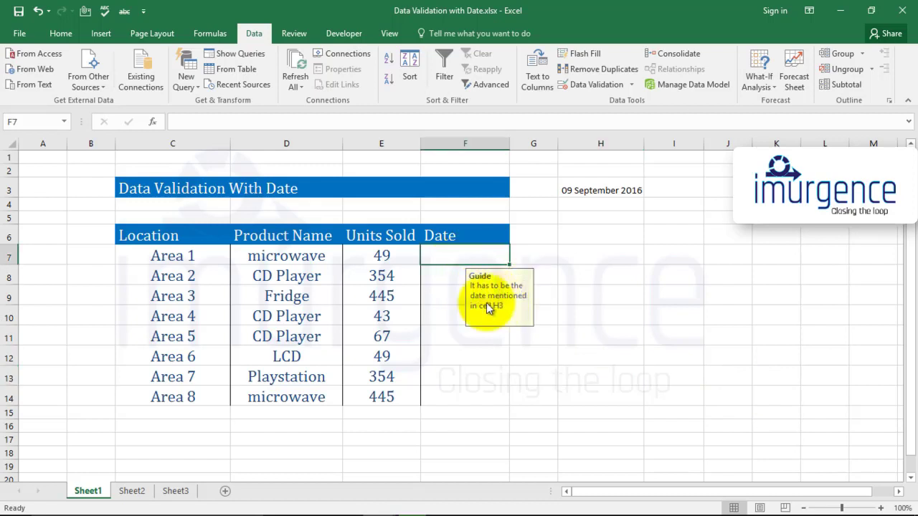
{"action": "left_click", "coordinate": [595, 189]}
{"action": "left_click", "coordinate": [467, 259]}
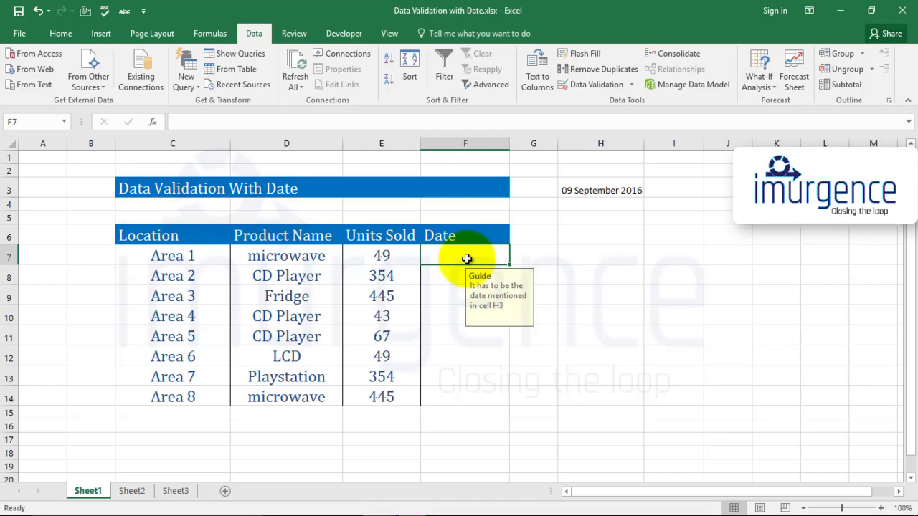
{"action": "type", "text": "9 a"}
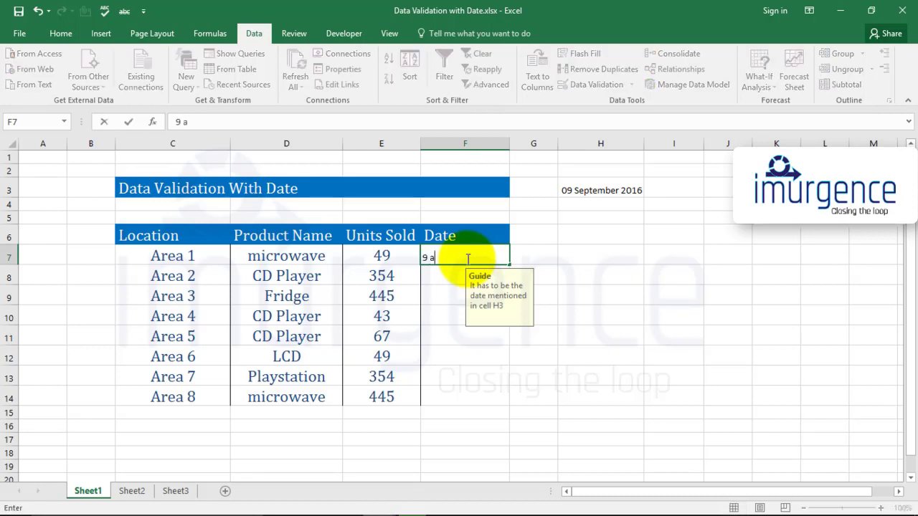
{"action": "type", "text": "ug"}
{"action": "key", "text": "Return"}
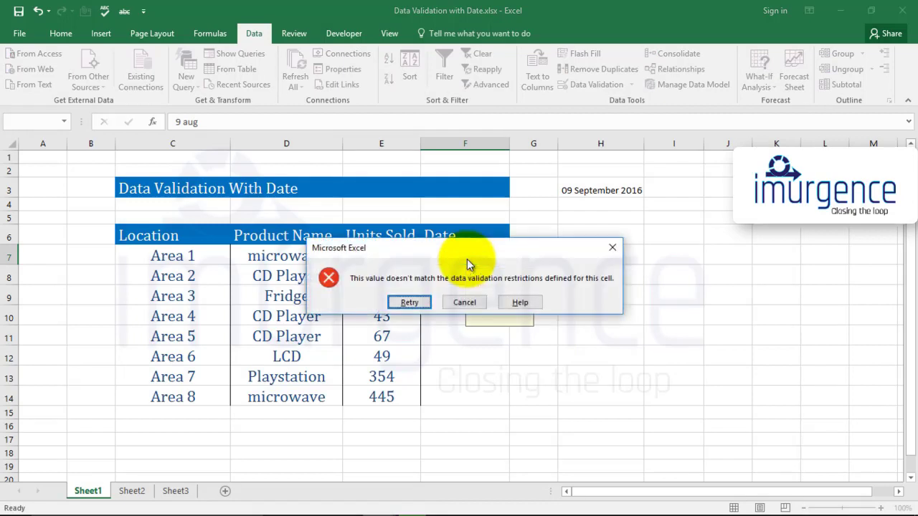
{"action": "left_click", "coordinate": [408, 302]}
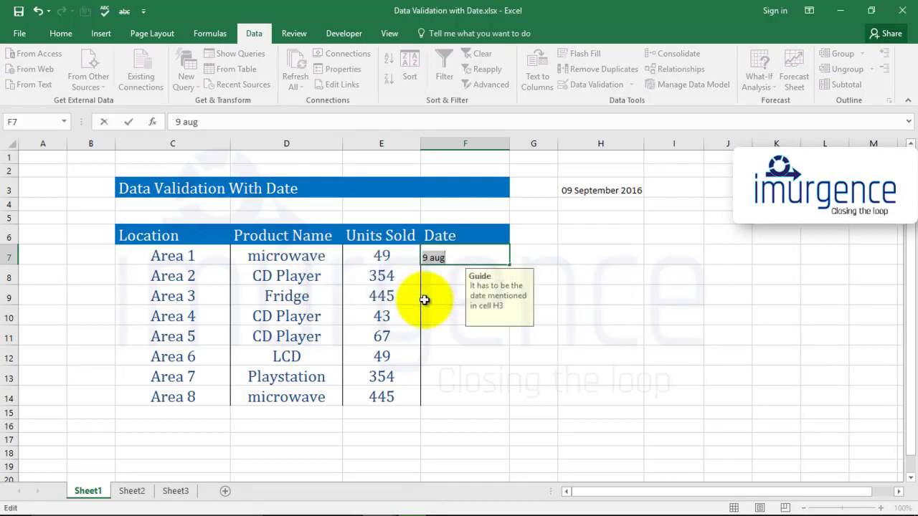
Enter 9 sep as the date in cell F7 and 19 sep in cell F8
{"action": "type", "text": "9 sep"}
{"action": "key", "text": "Return"}
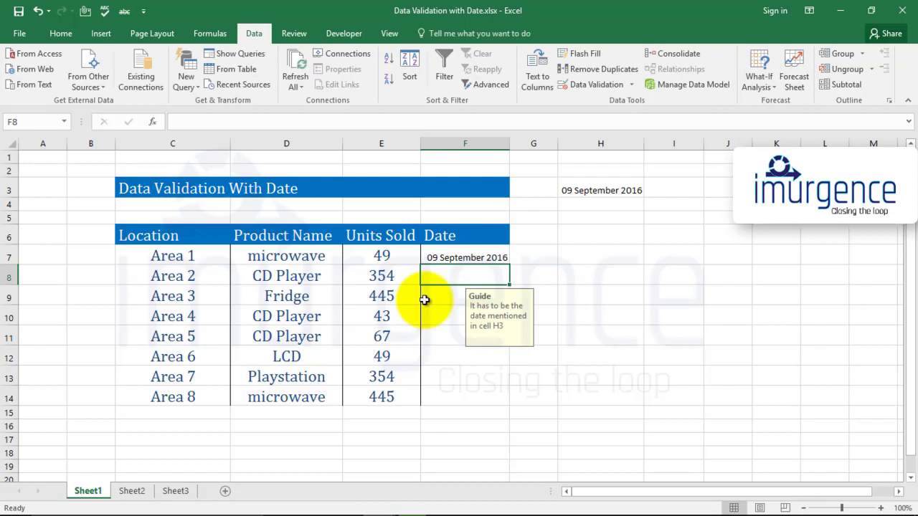
{"action": "type", "text": "19 sep"}
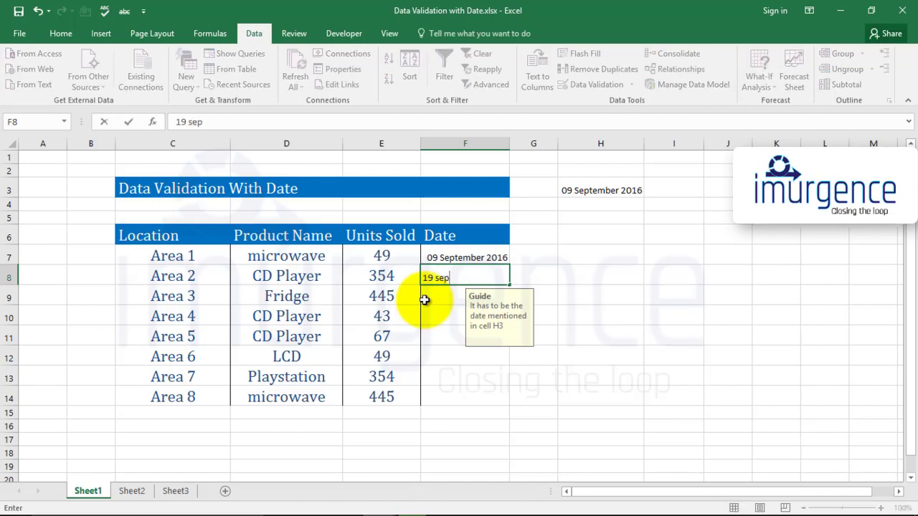
{"action": "key", "text": "Return"}
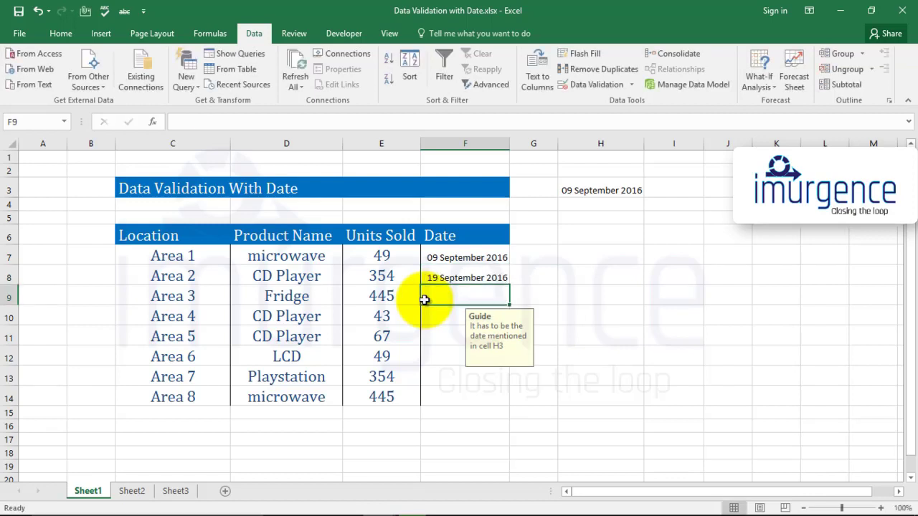
Compare the dates entered in cells F7 and F8 with the date required by the validation rule
{"action": "key", "text": "Up"}
{"action": "key", "text": "Up"}
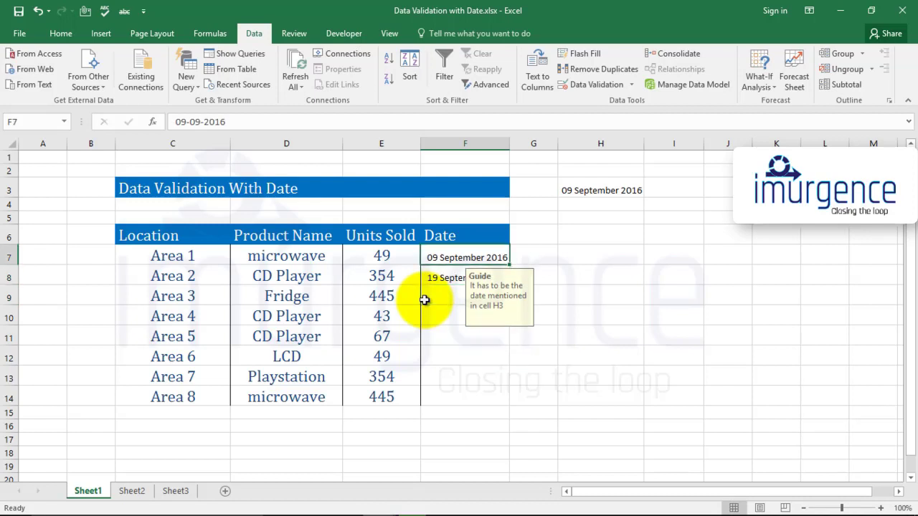
{"action": "key", "text": "Down"}
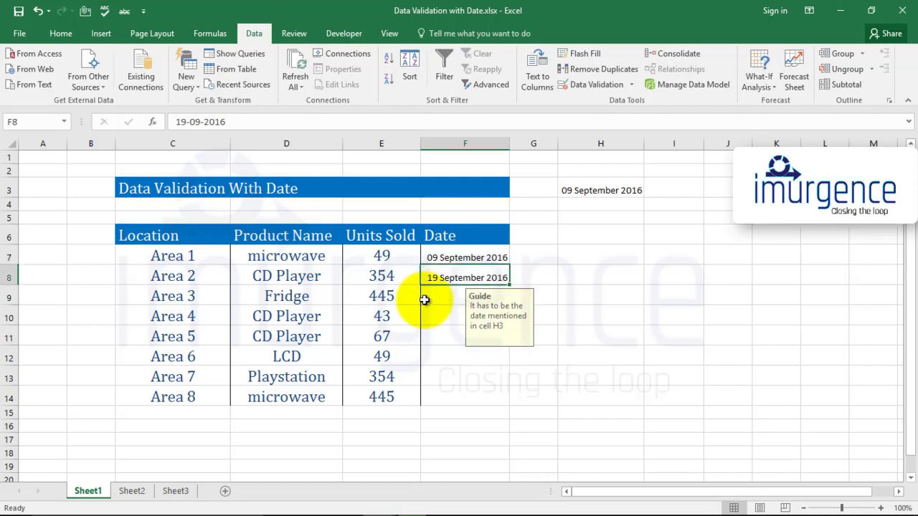
{"action": "key", "text": "Up"}
{"action": "key", "text": "Down"}
{"action": "key", "text": "Up"}
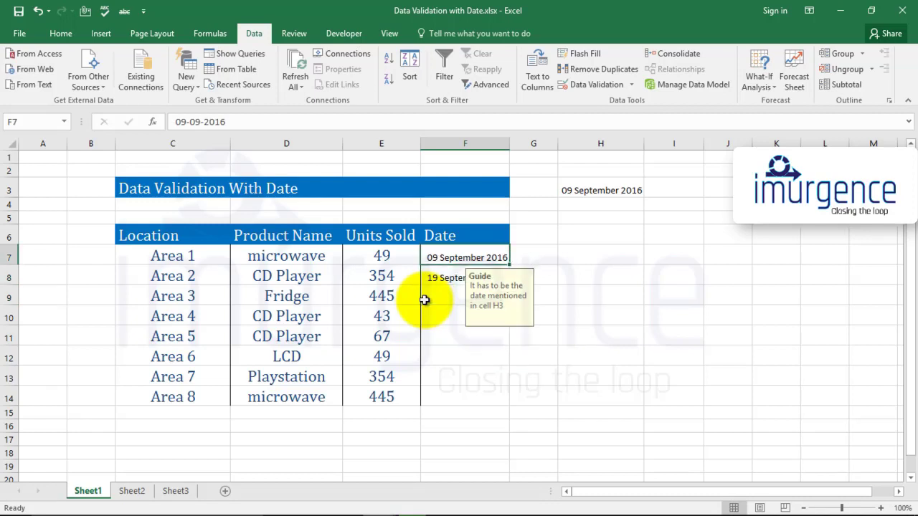
{"action": "key", "text": "Down"}
{"action": "key", "text": "Down"}
{"action": "key", "text": "Up"}
{"action": "key", "text": "Down"}
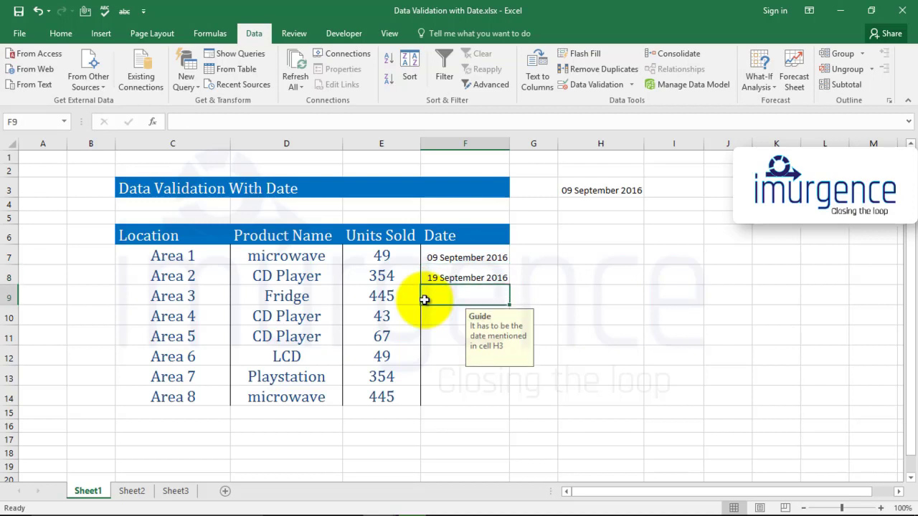
Inspect the data validation settings of cell F8 and compare the referenced cell with the date in H3
{"action": "key", "text": "Up"}
{"action": "key", "text": "Down"}
{"action": "key", "text": "Up"}
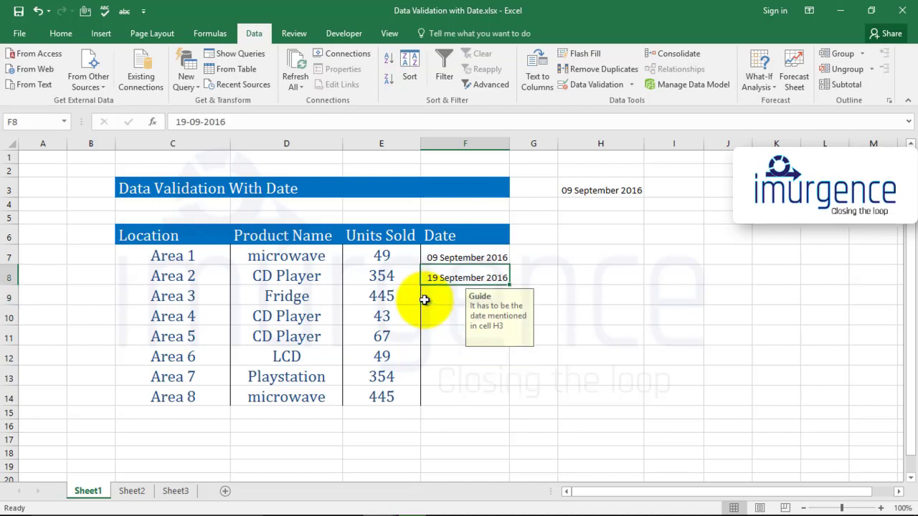
{"action": "left_click", "coordinate": [611, 88]}
{"action": "left_click", "coordinate": [650, 239]}
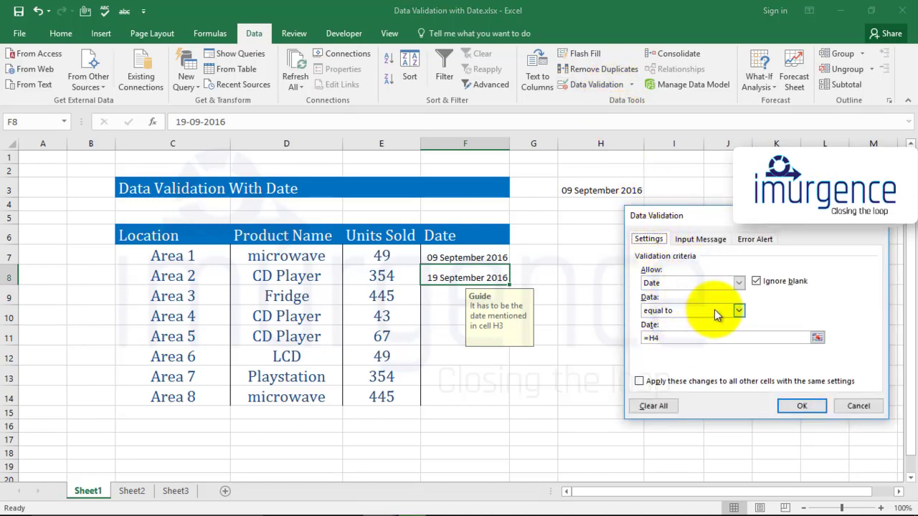
{"action": "key", "text": "Escape"}
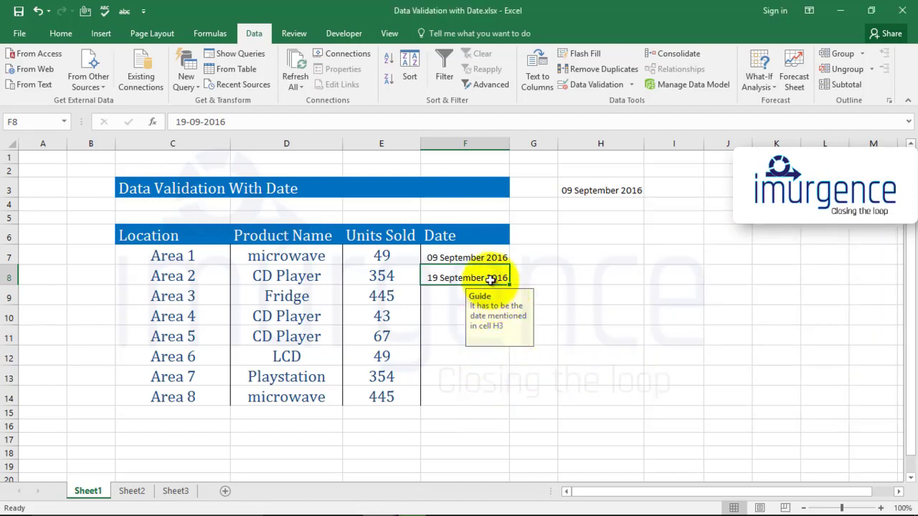
{"action": "left_click", "coordinate": [589, 85]}
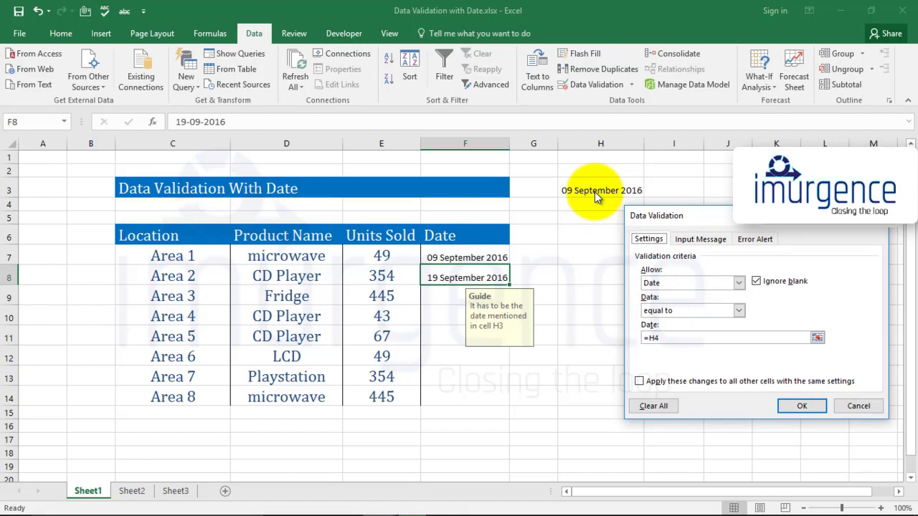
{"action": "key", "text": "Escape"}
Check which cell the date validation rule for cell F9 refers to
{"action": "left_click", "coordinate": [541, 288]}
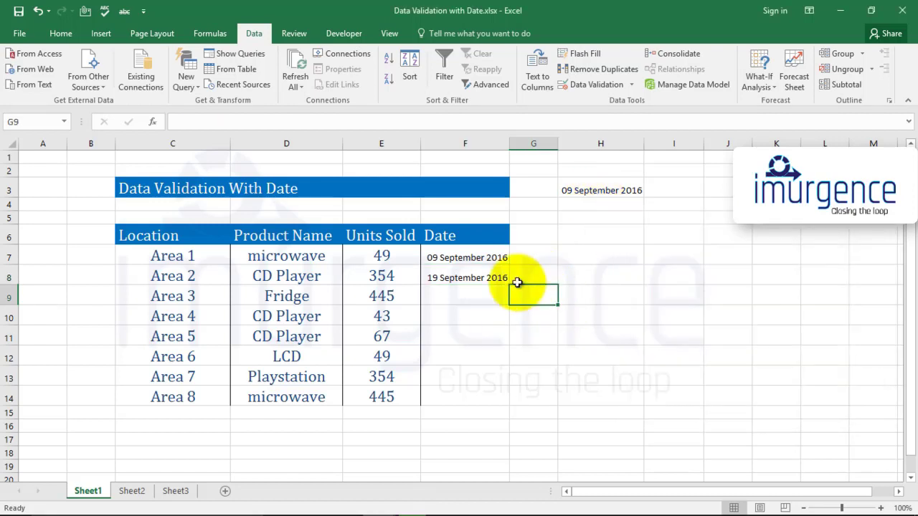
{"action": "left_click", "coordinate": [485, 275]}
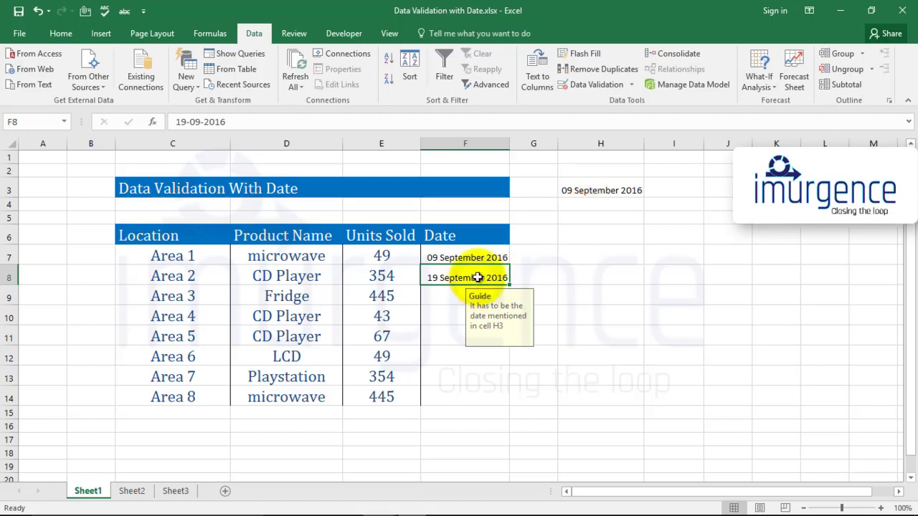
{"action": "left_click", "coordinate": [441, 296]}
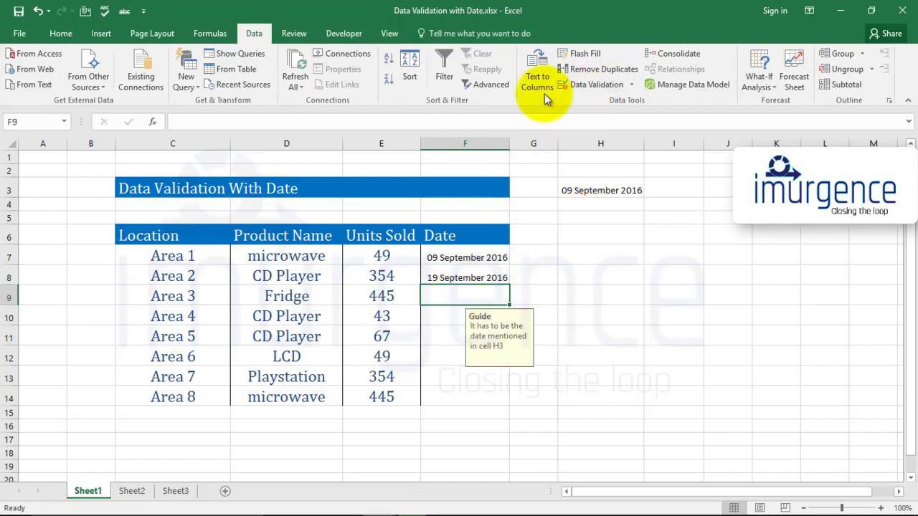
{"action": "left_click", "coordinate": [586, 83]}
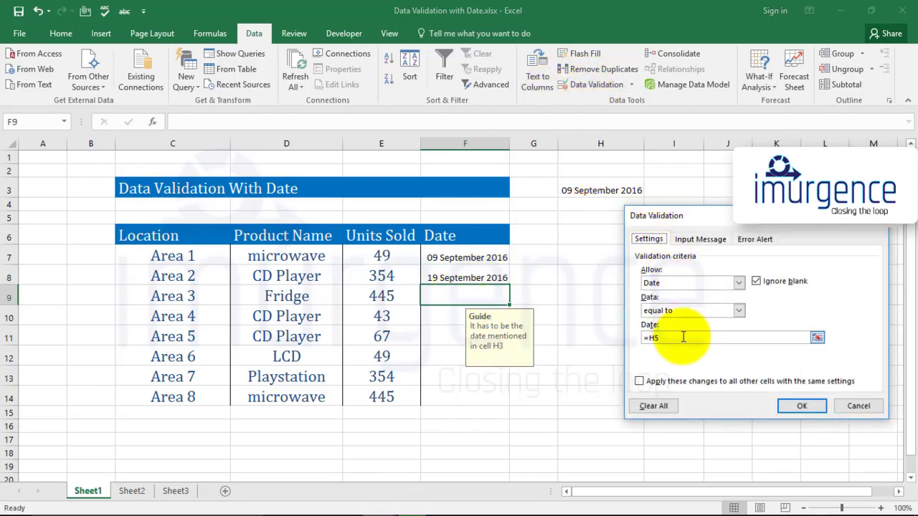
{"action": "key", "text": "Escape"}
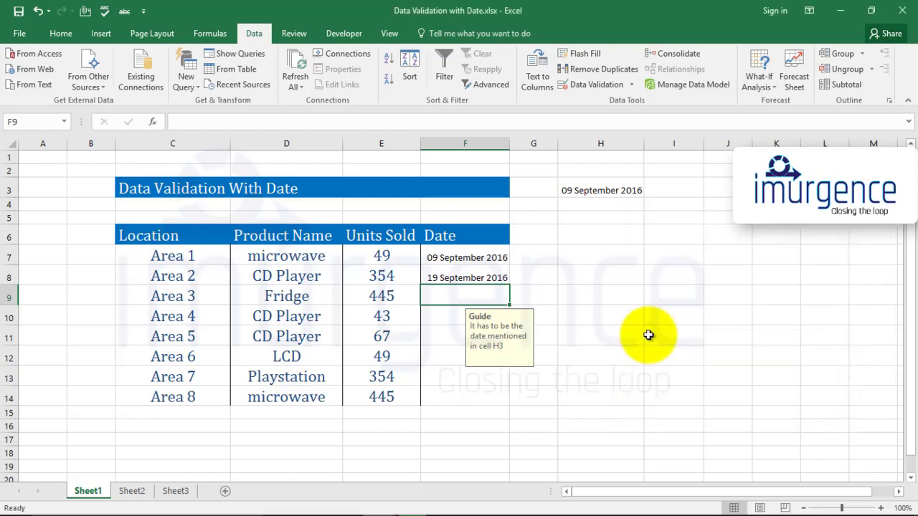
Clear the test dates from the Date column range F7:F14
{"action": "left_click", "coordinate": [493, 277]}
{"action": "left_click", "coordinate": [493, 258]}
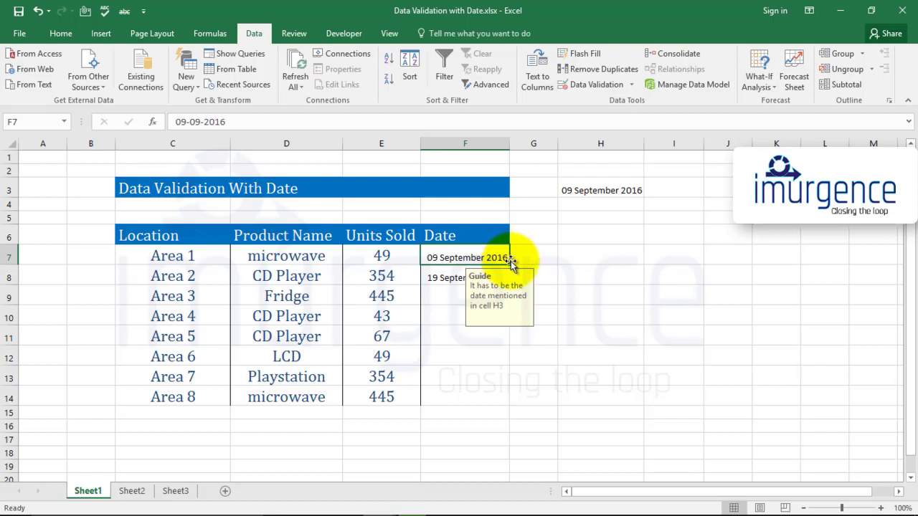
{"action": "left_click_drag", "start_coordinate": [495, 258], "coordinate": [481, 393]}
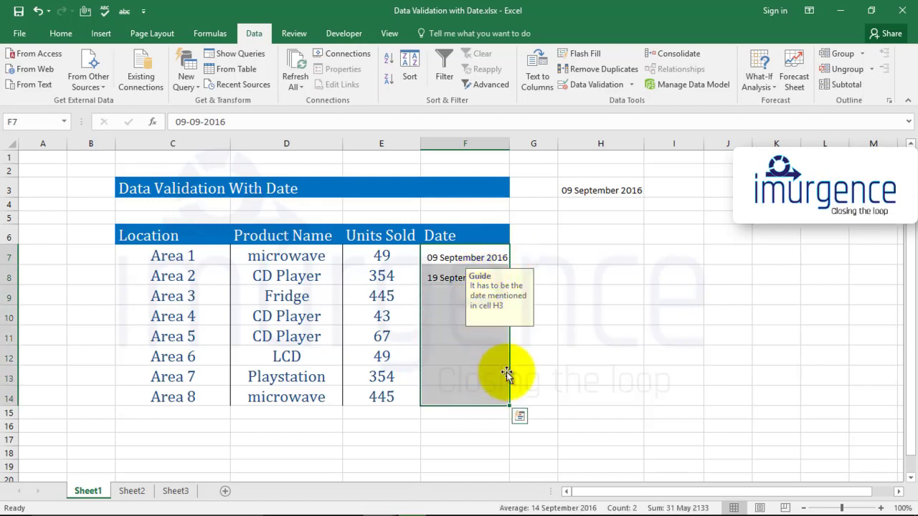
{"action": "left_click", "coordinate": [520, 373]}
{"action": "left_click_drag", "start_coordinate": [461, 258], "coordinate": [471, 393]}
{"action": "key", "text": "Delete"}
{"action": "left_click", "coordinate": [498, 380]}
Make the date reference in the validation rule for F7:F14 absolute as =$H$3 and apply the rule
{"action": "left_click", "coordinate": [596, 85]}
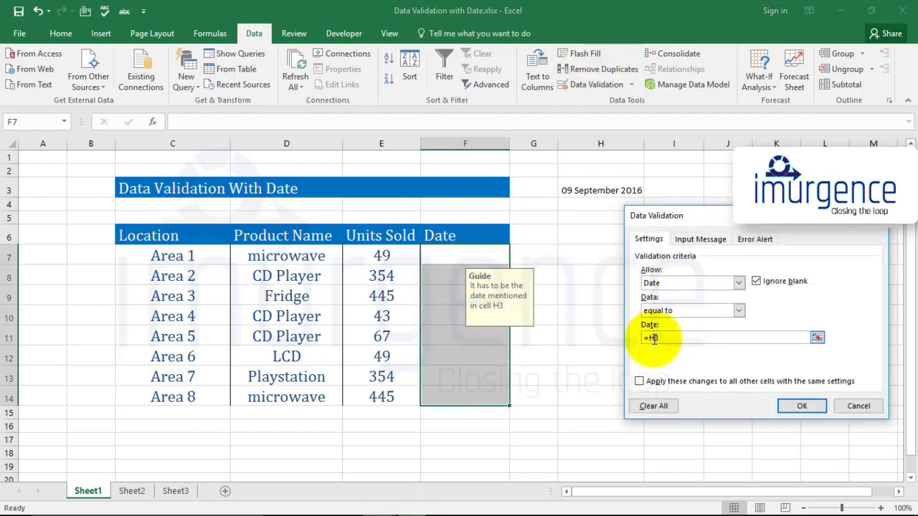
{"action": "left_click_drag", "start_coordinate": [643, 339], "coordinate": [662, 339]}
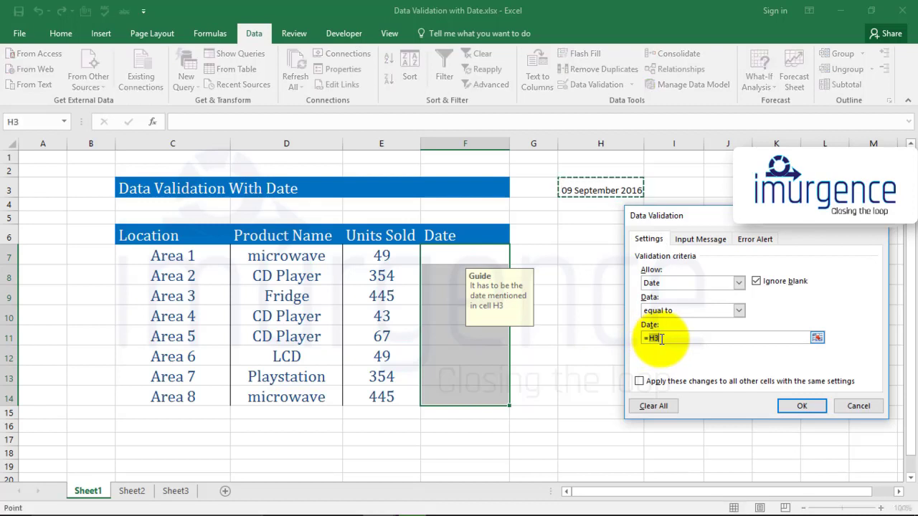
{"action": "key", "text": "F4"}
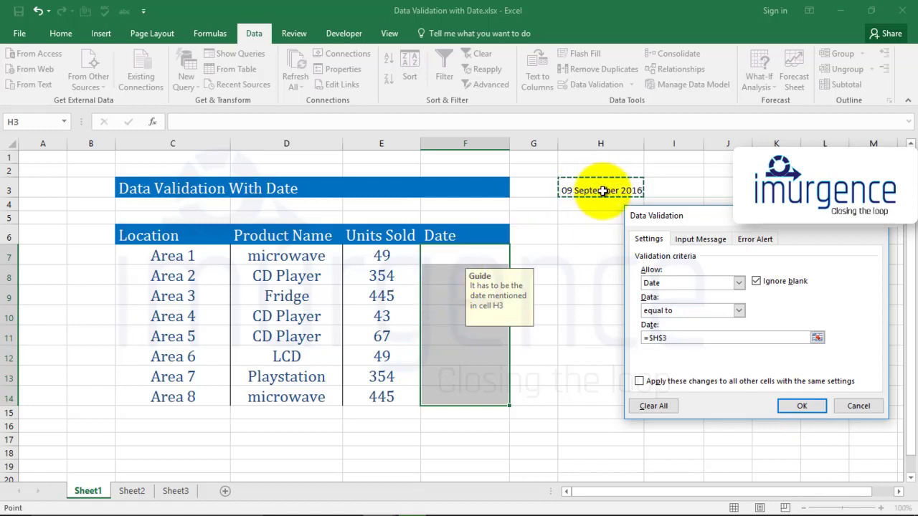
{"action": "left_click", "coordinate": [805, 408]}
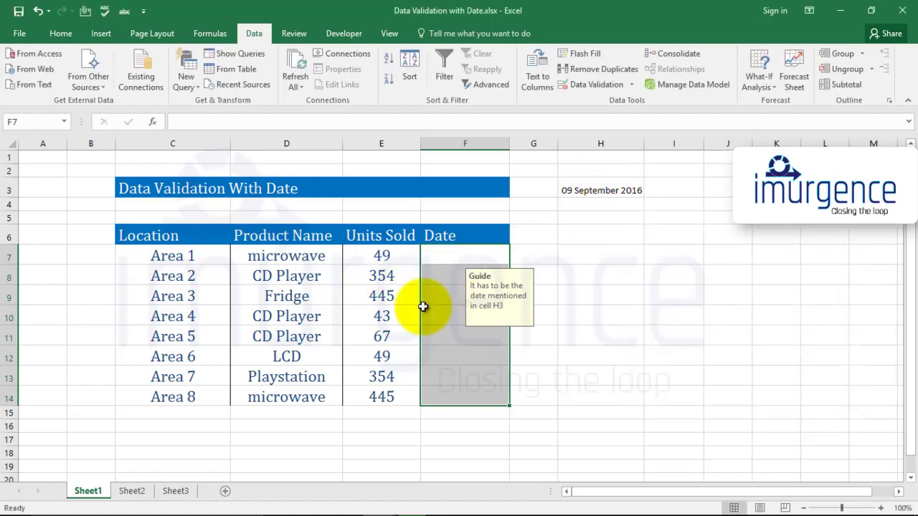
Test the corrected validation rule by trying to enter 8/sep in cell F7
{"action": "left_click", "coordinate": [616, 376]}
{"action": "left_click", "coordinate": [461, 253]}
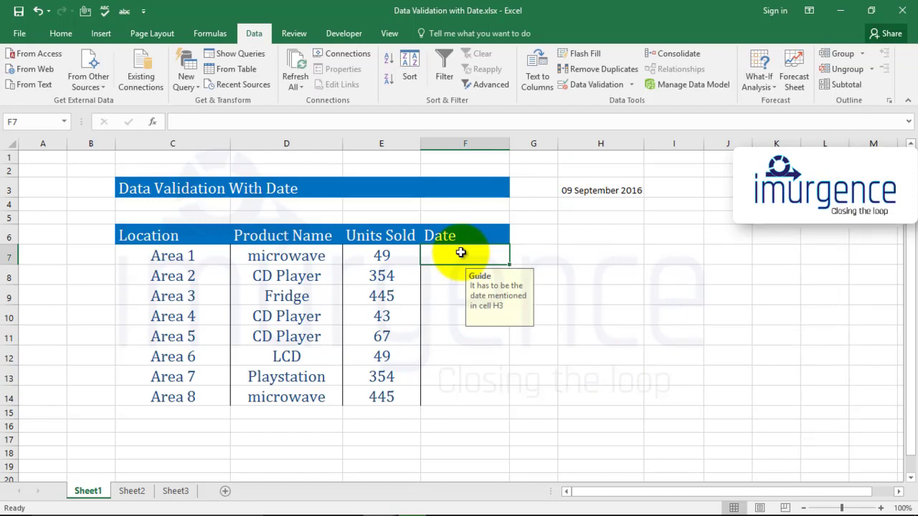
{"action": "type", "text": "8/"}
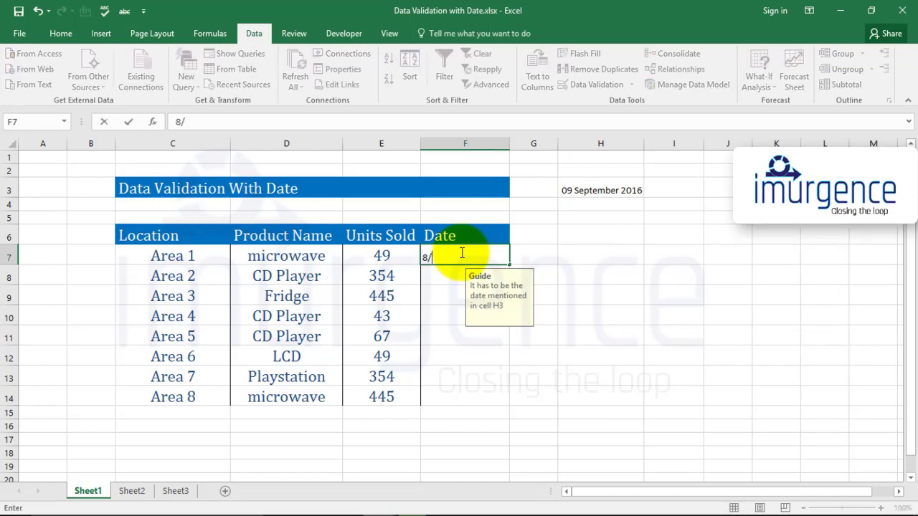
{"action": "type", "text": "sep"}
{"action": "key", "text": "Return"}
{"action": "key", "text": "Escape"}
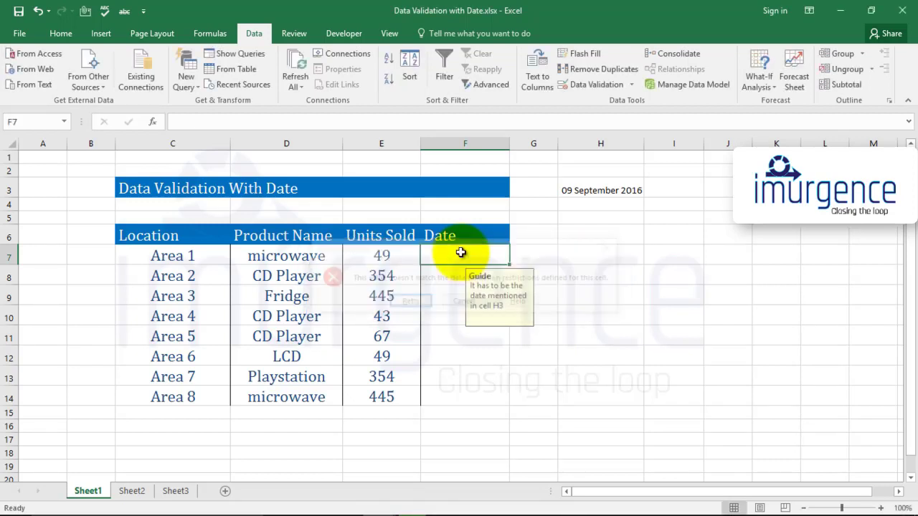
Enter 9 sep as the date in cell F7
{"action": "type", "text": "9"}
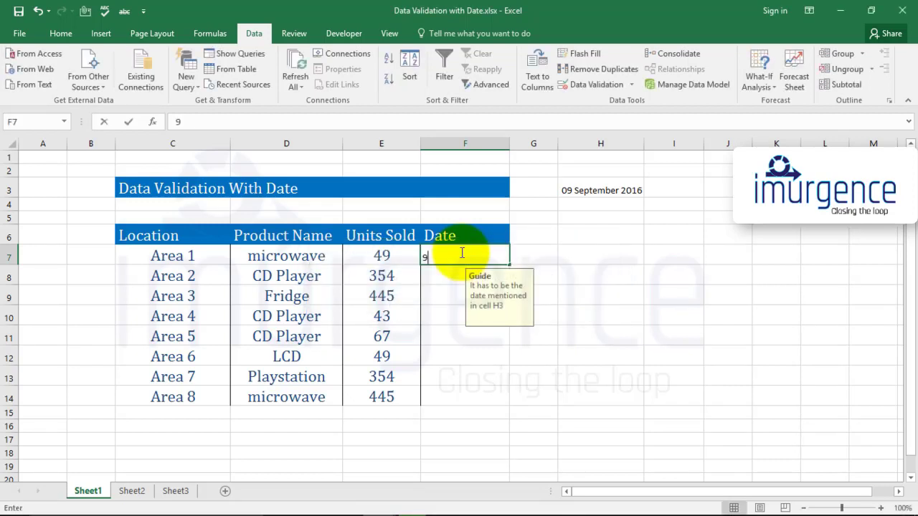
{"action": "type", "text": " sep"}
{"action": "key", "text": "Return"}
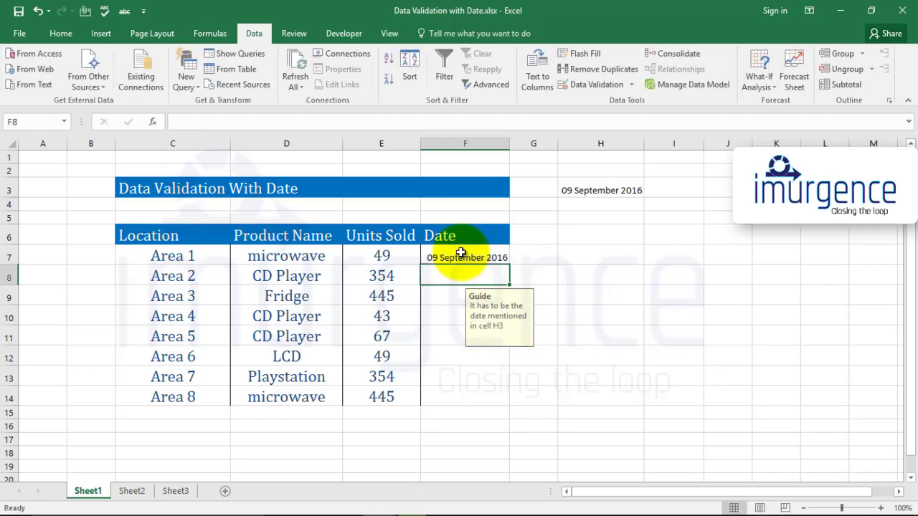
Test the validation rule by trying to enter 19 sep in cell F8
{"action": "type", "text": "19 sep"}
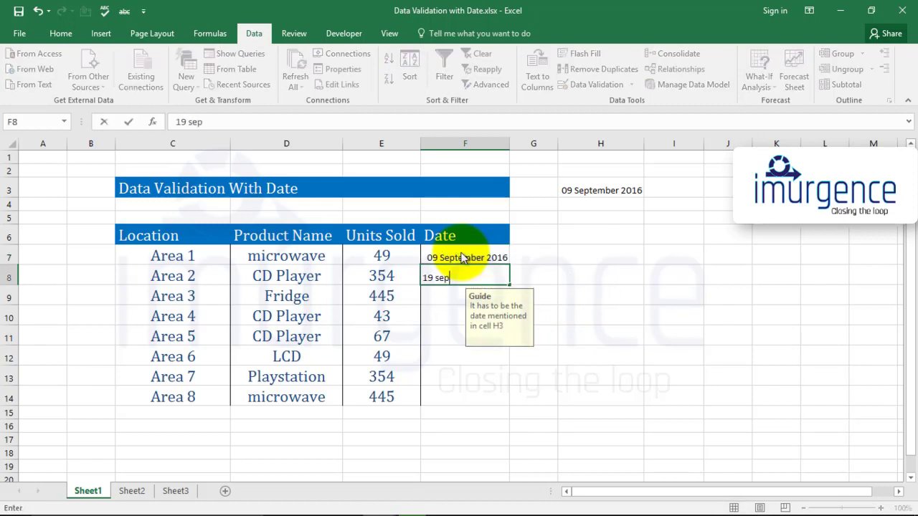
{"action": "key", "text": "Return"}
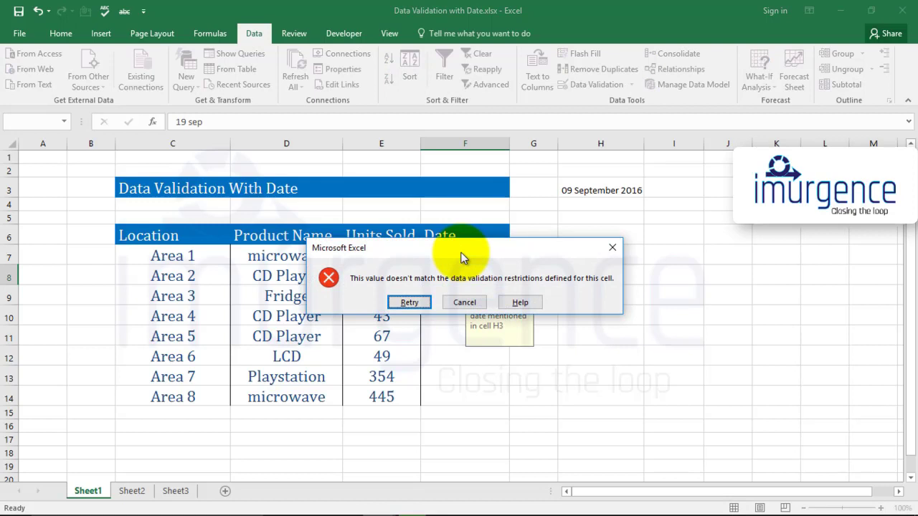
{"action": "key", "text": "Escape"}
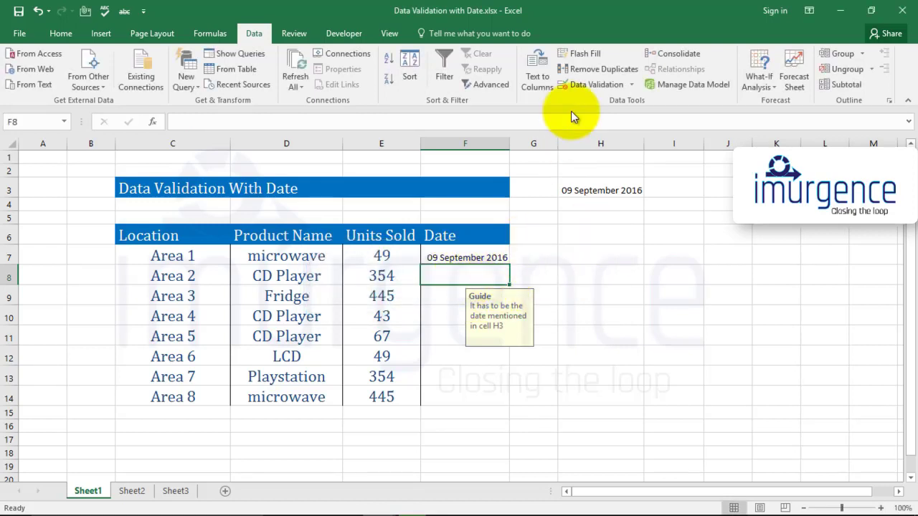
Review the comparison options available for the date validation rule in cell F8 without changing the rule
{"action": "left_click", "coordinate": [595, 84]}
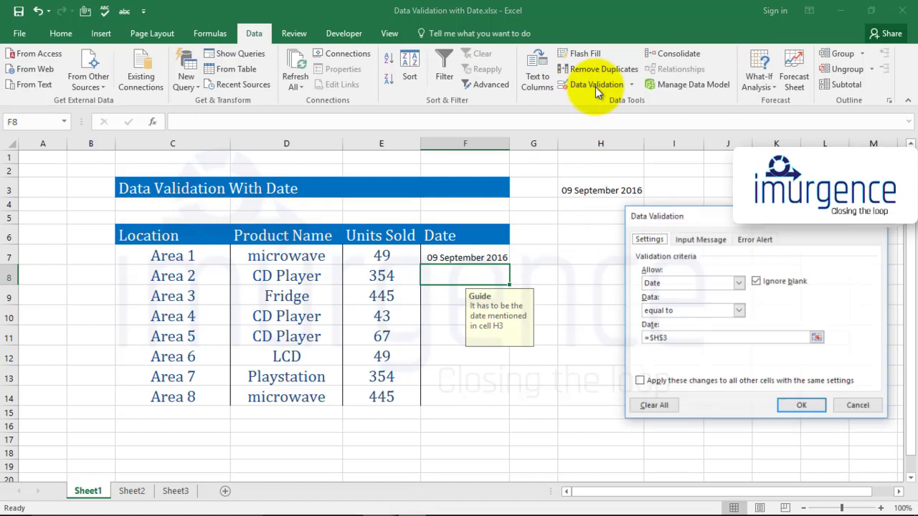
{"action": "left_click", "coordinate": [689, 310]}
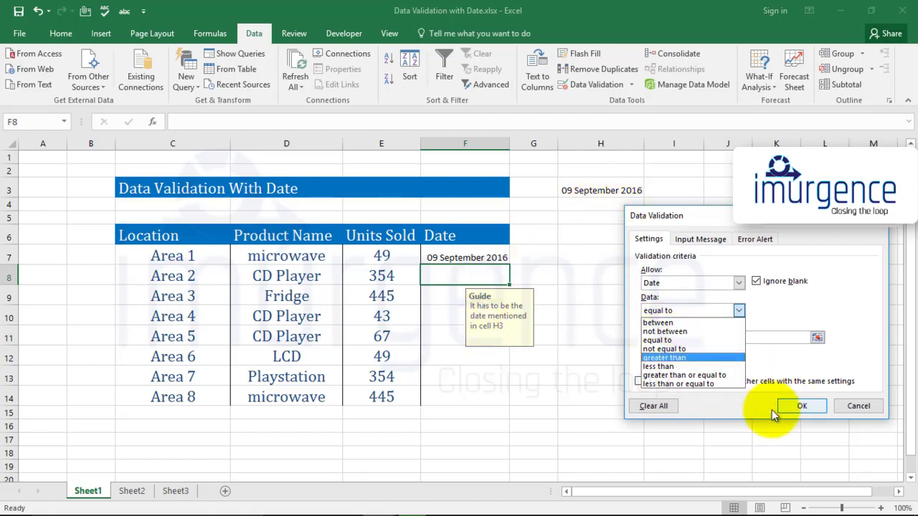
{"action": "left_click", "coordinate": [880, 220]}
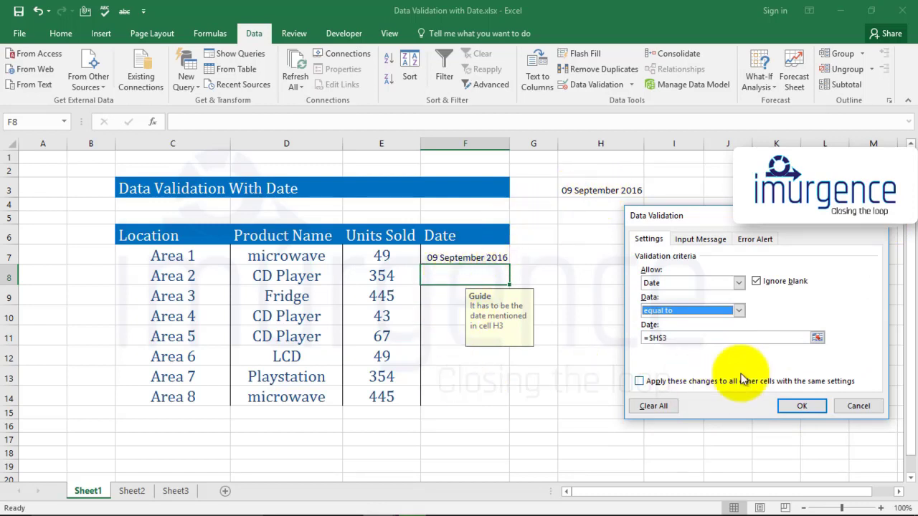
{"action": "left_click", "coordinate": [854, 406]}
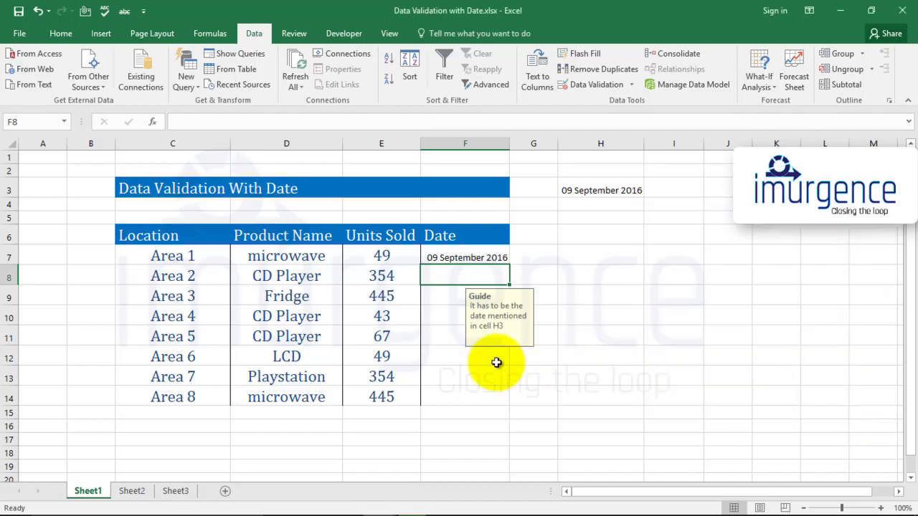